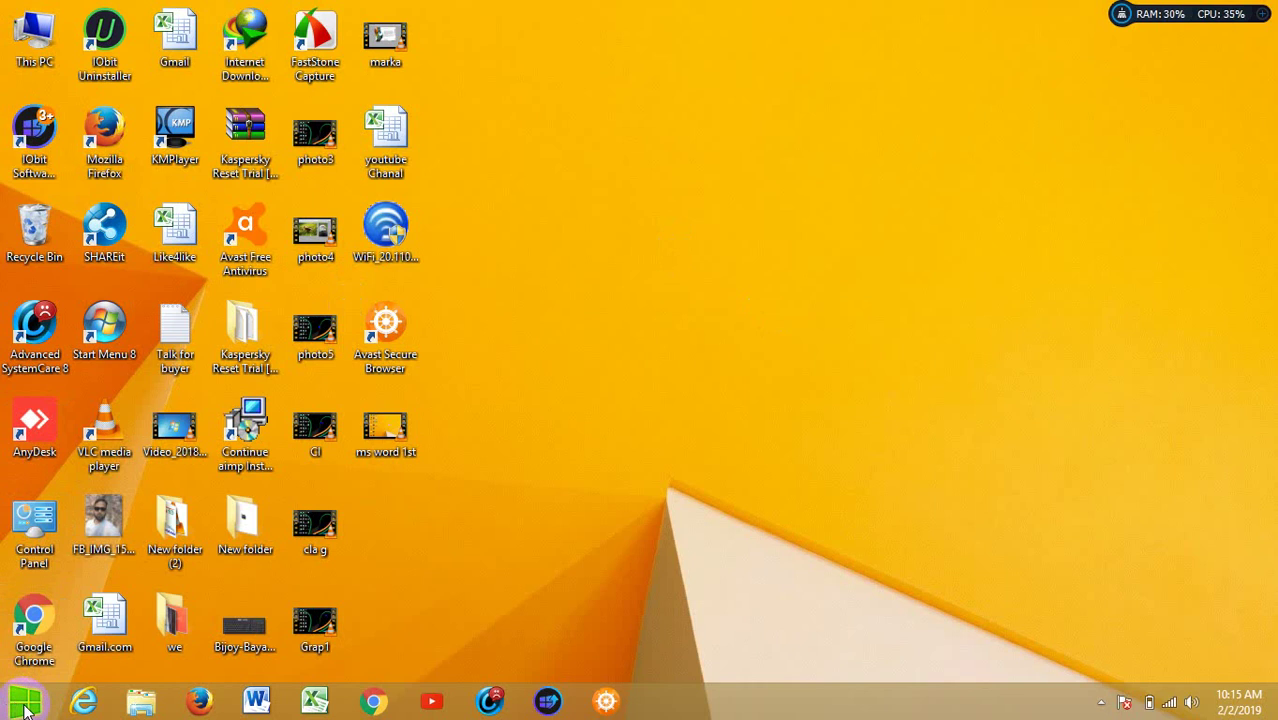
Step: Launch Microsoft Word 2010 from All Programs > Microsoft Office in the Start menu
click(26, 708)
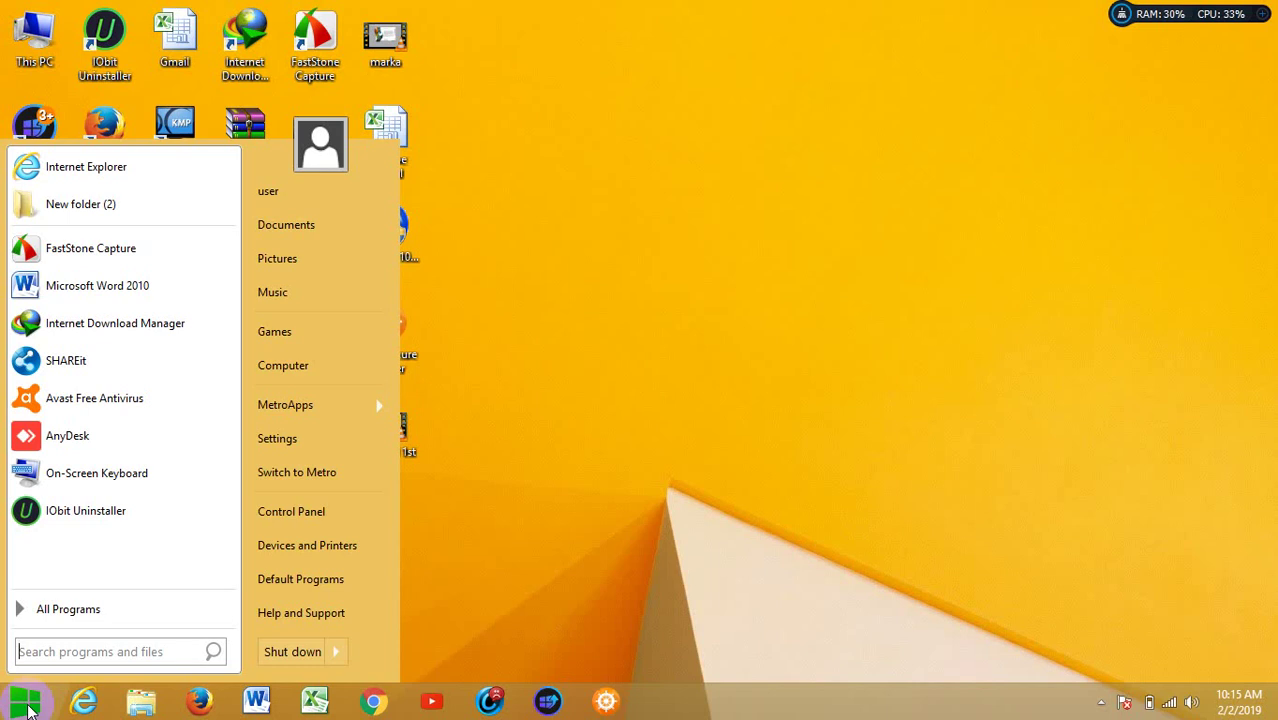
click(64, 610)
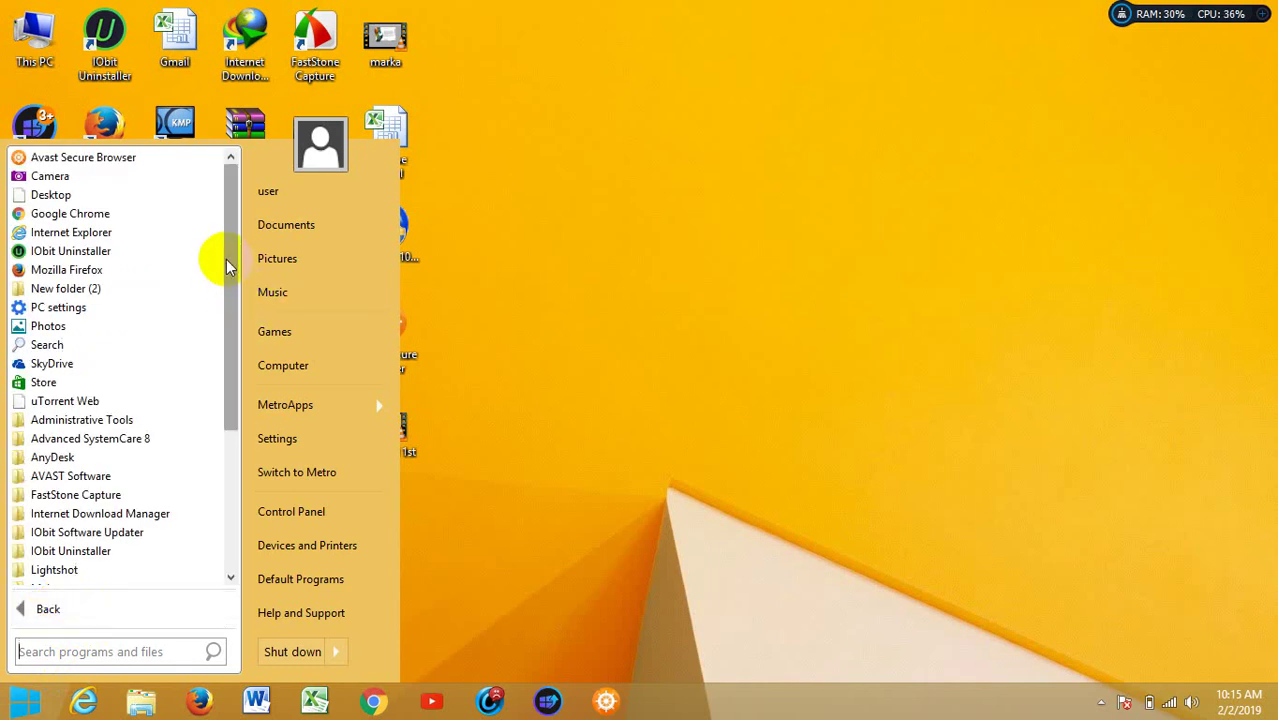
drag(223, 249, 214, 409)
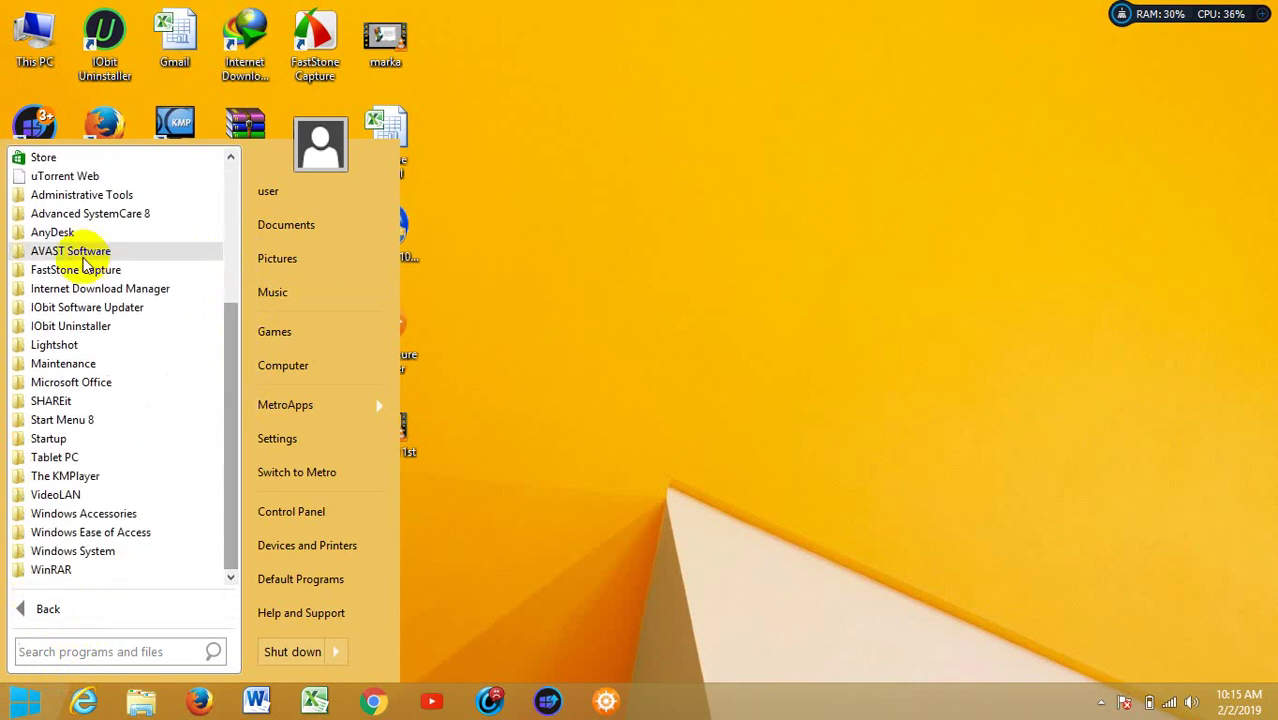
click(75, 383)
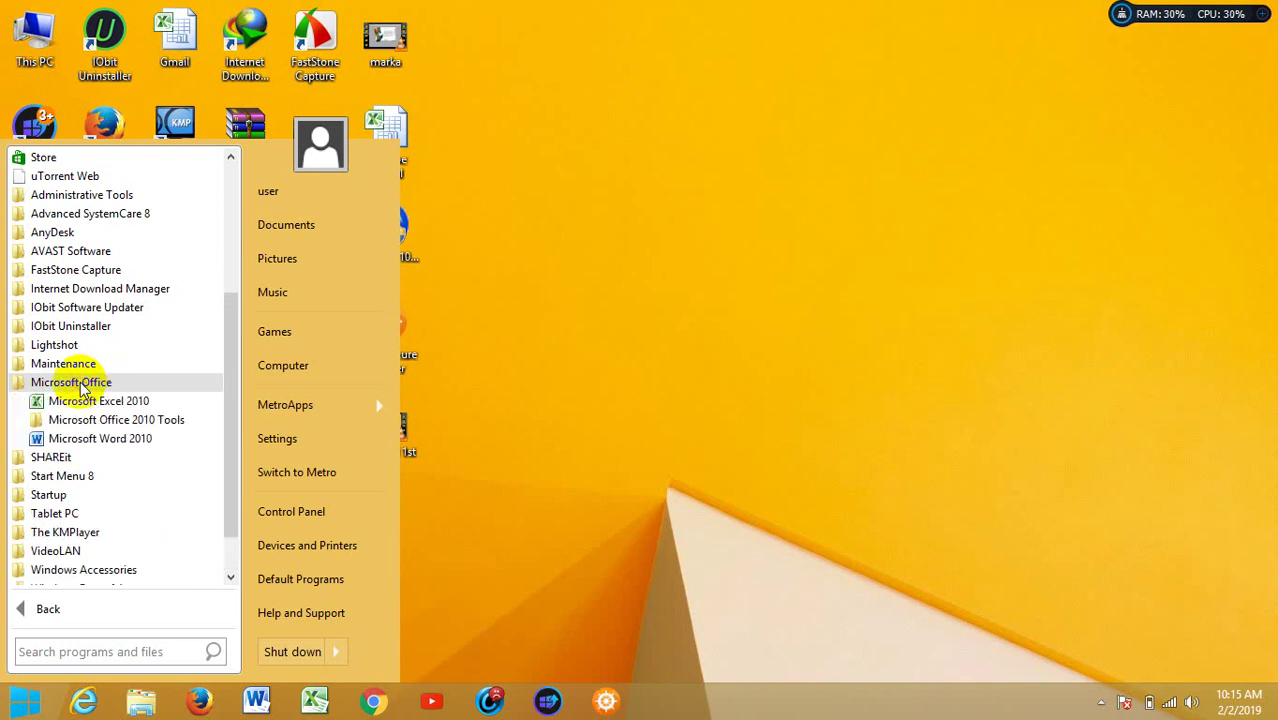
click(91, 439)
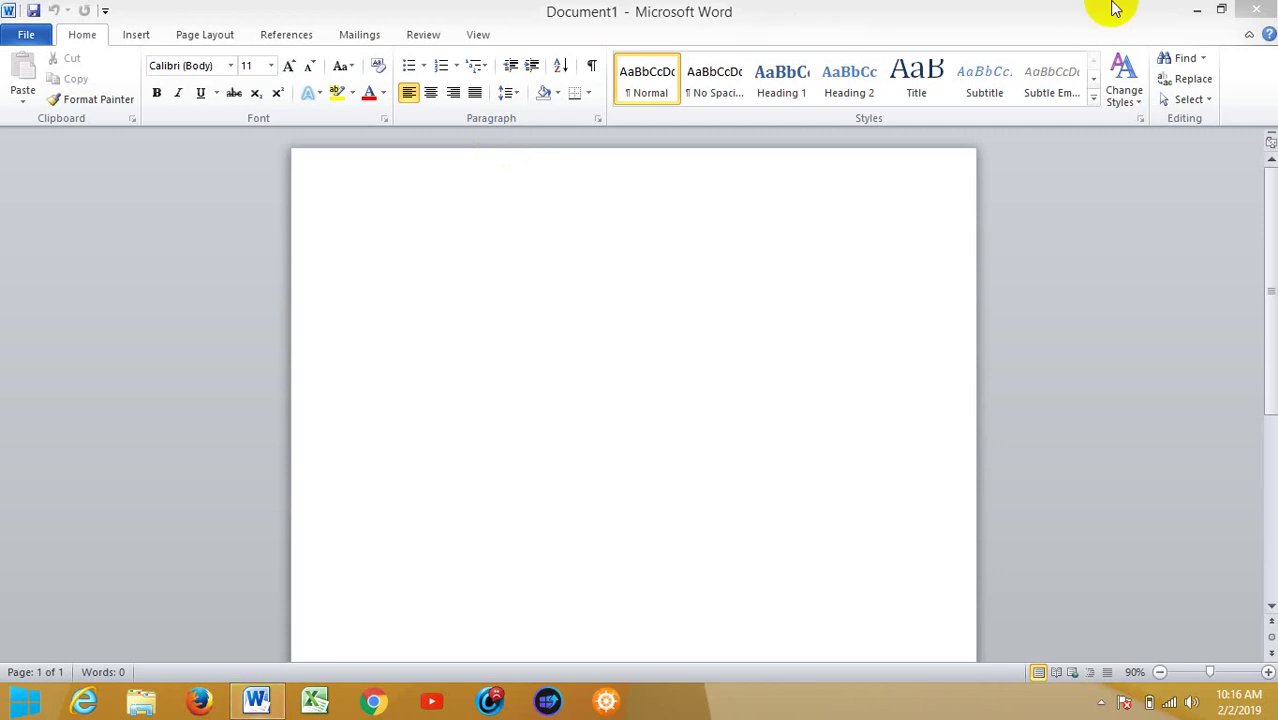
Step: Minimize Word, restore it from the taskbar, then close the blank Document1 window
click(1262, 12)
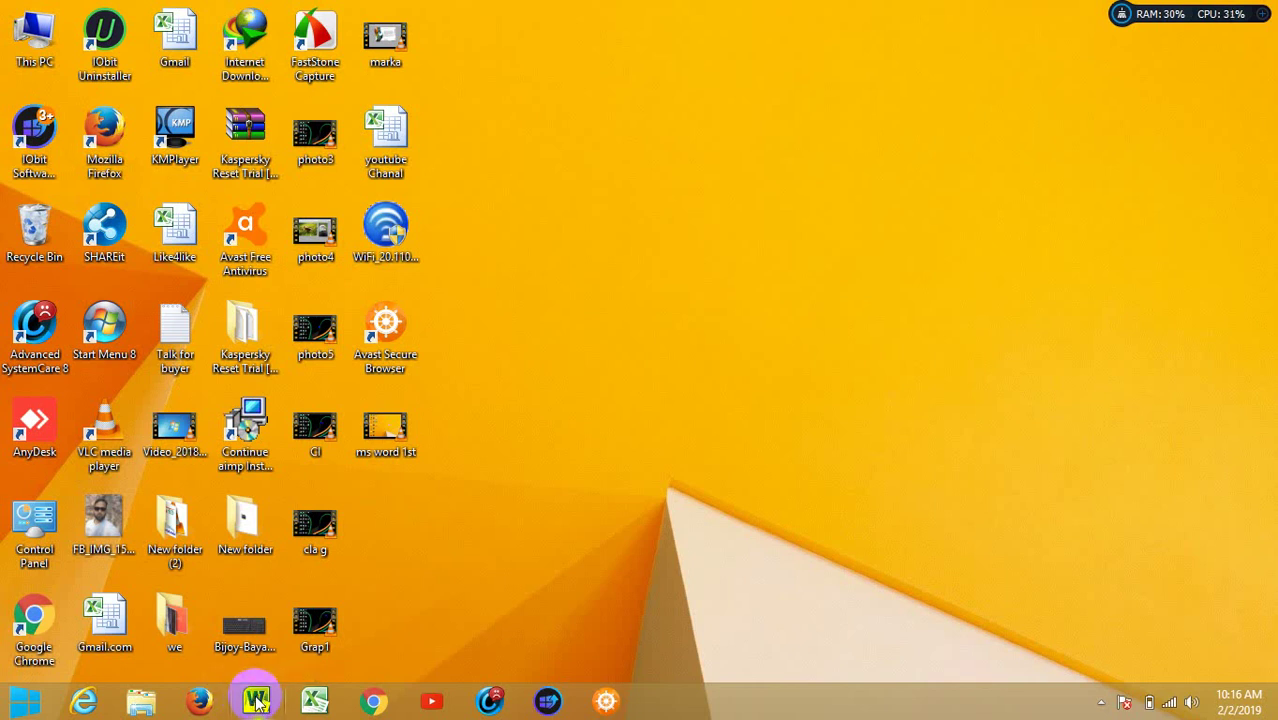
click(257, 701)
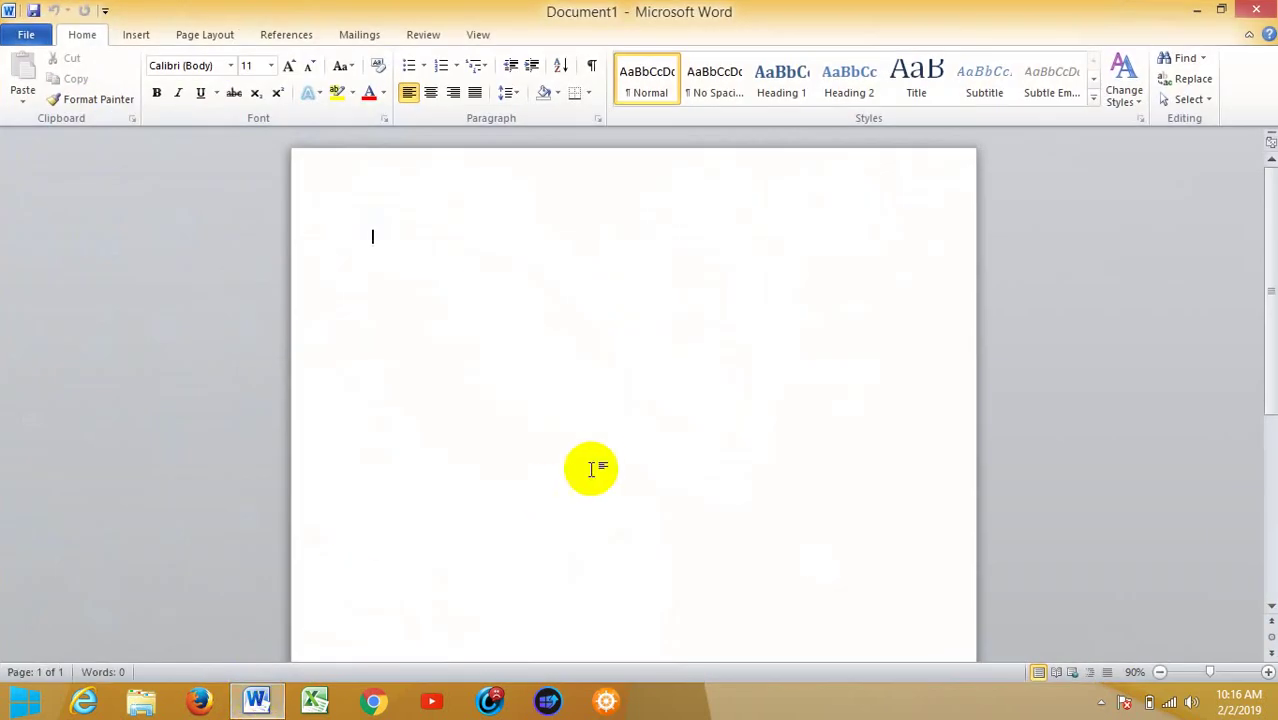
click(1256, 10)
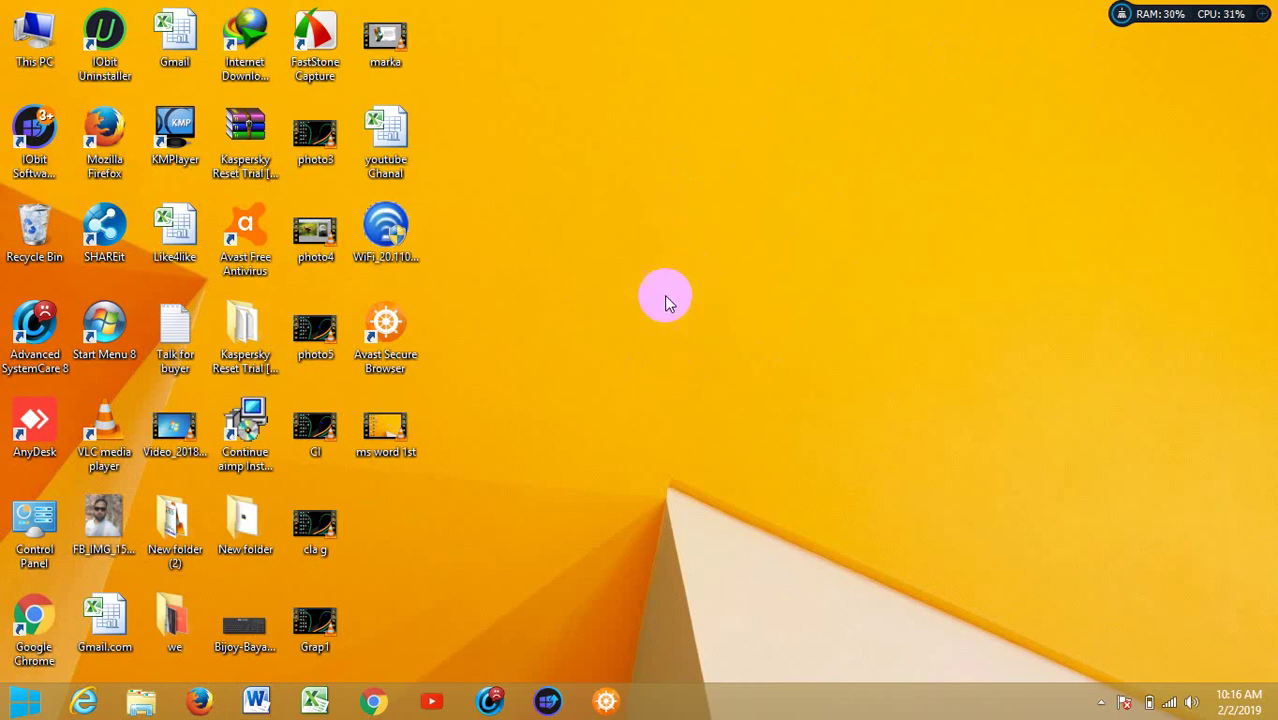
Step: Create a 'New Microsoft Word Document' file on the desktop and open it
click(697, 244)
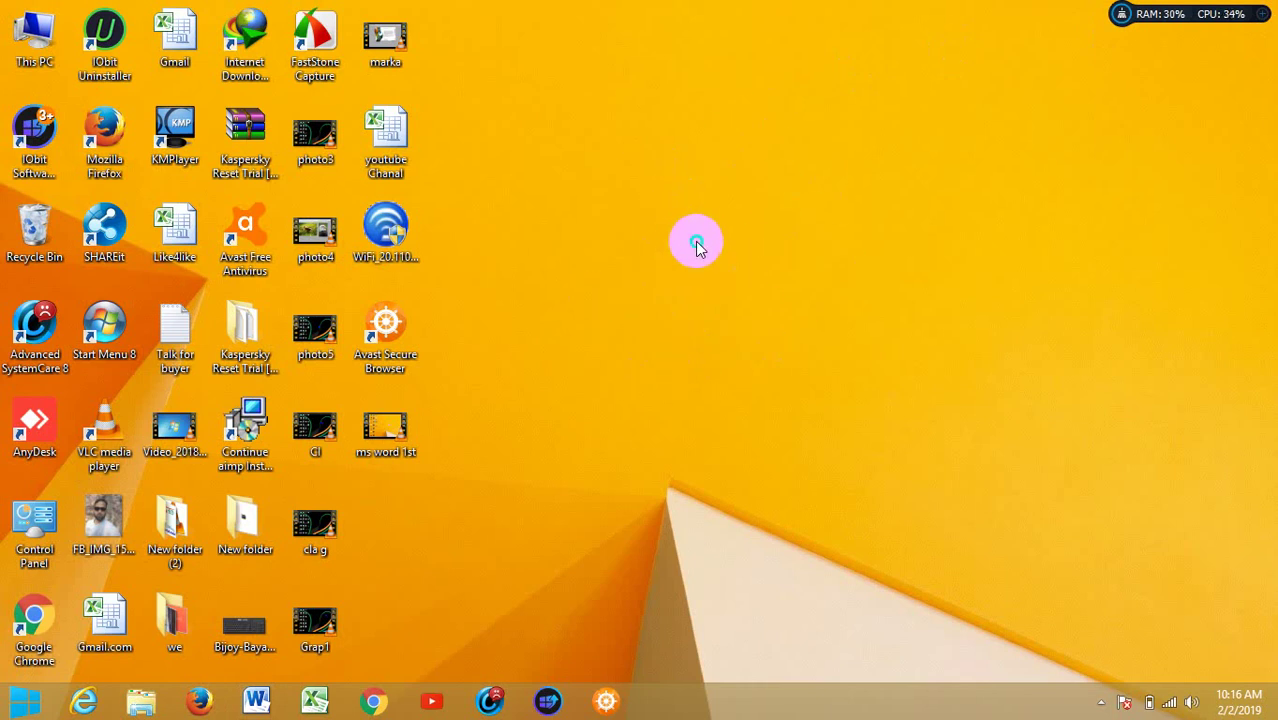
right_click(697, 244)
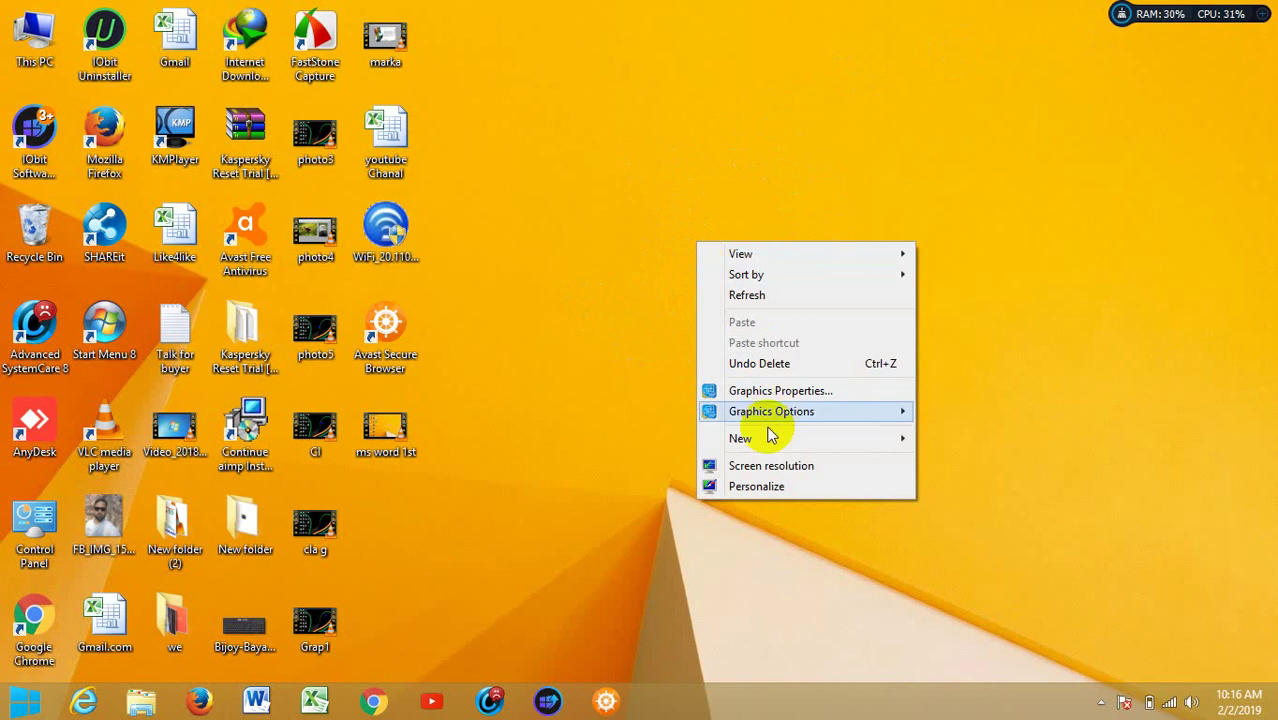
mouse_move(763, 441)
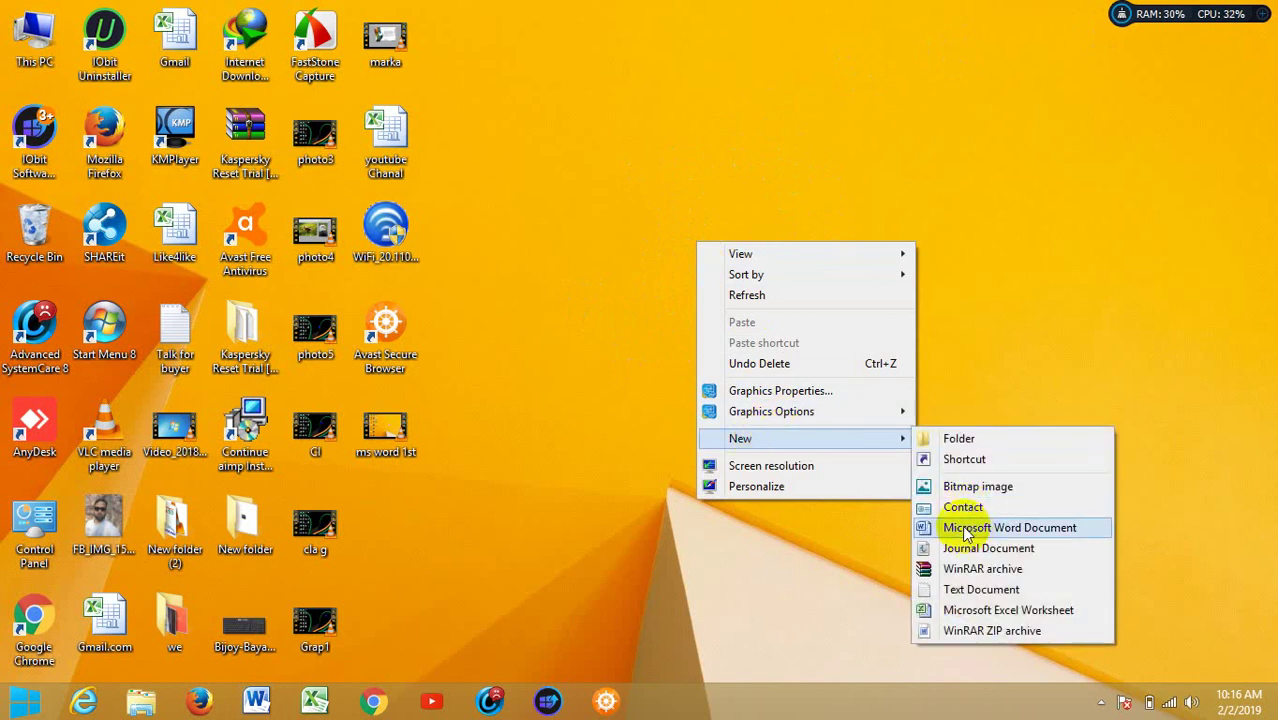
click(1009, 527)
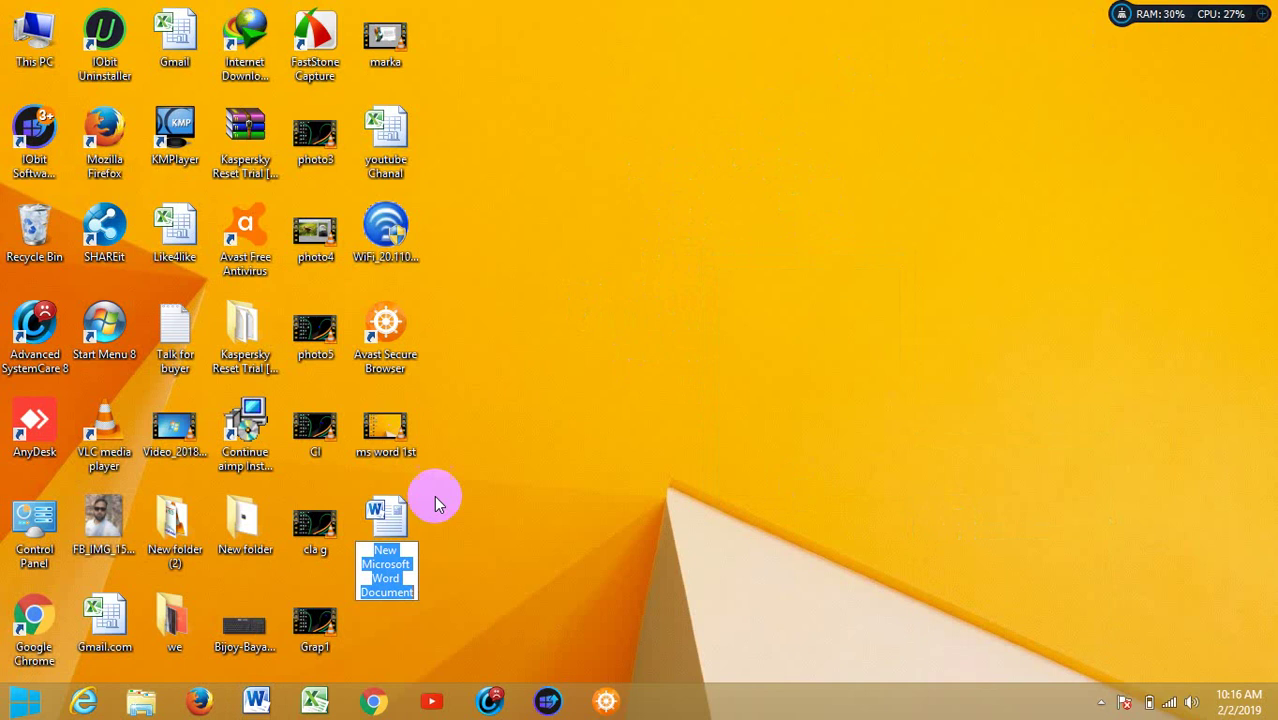
double_click(391, 521)
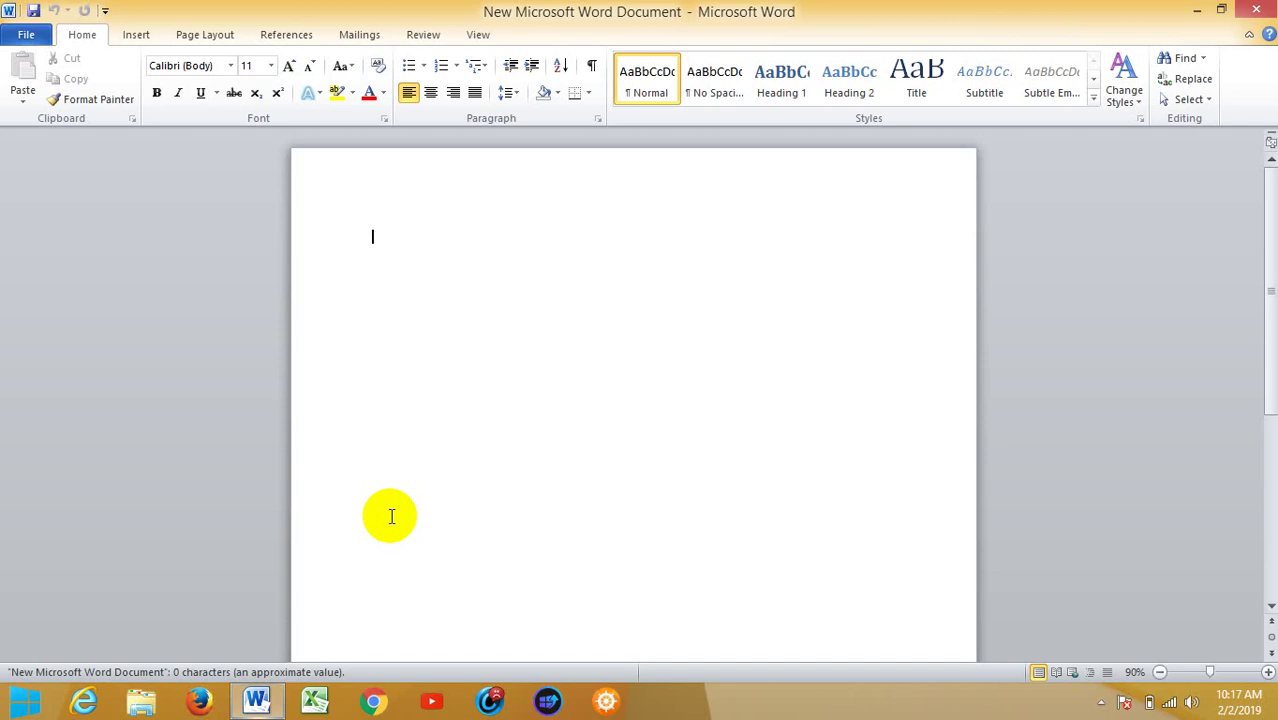
Step: Place the insertion point on the blank page of the new document
click(415, 310)
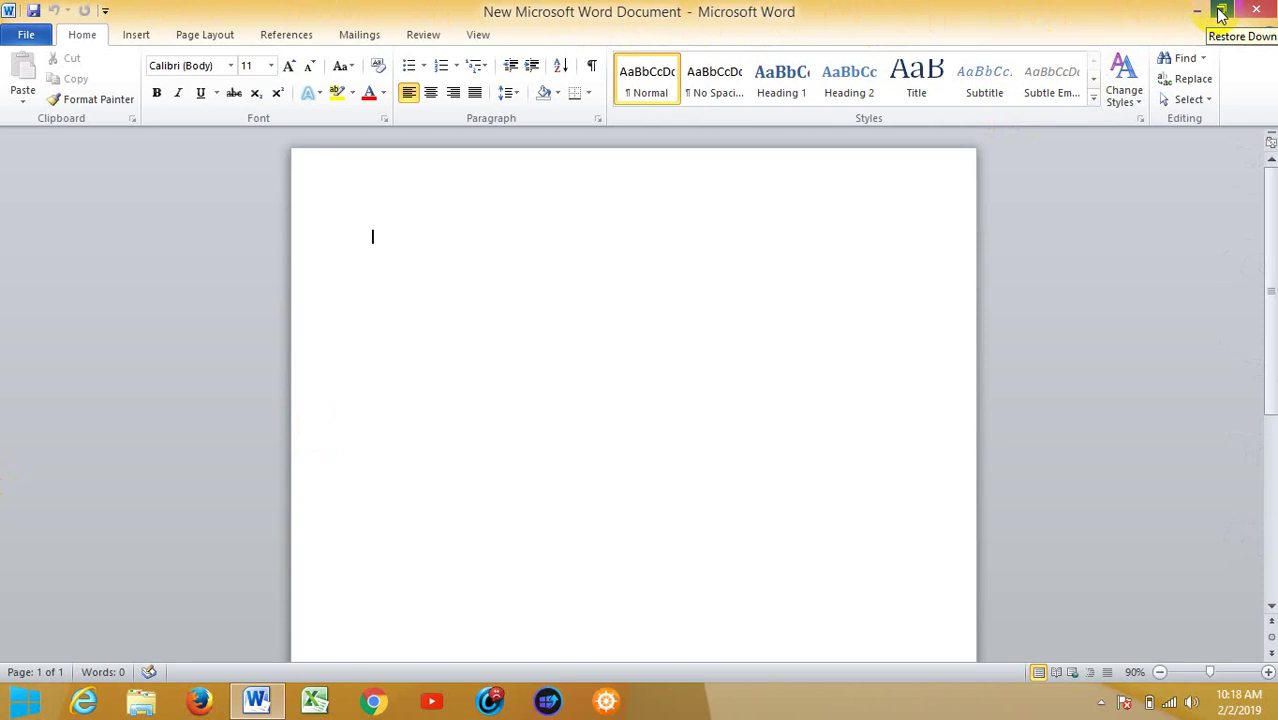
click(1221, 12)
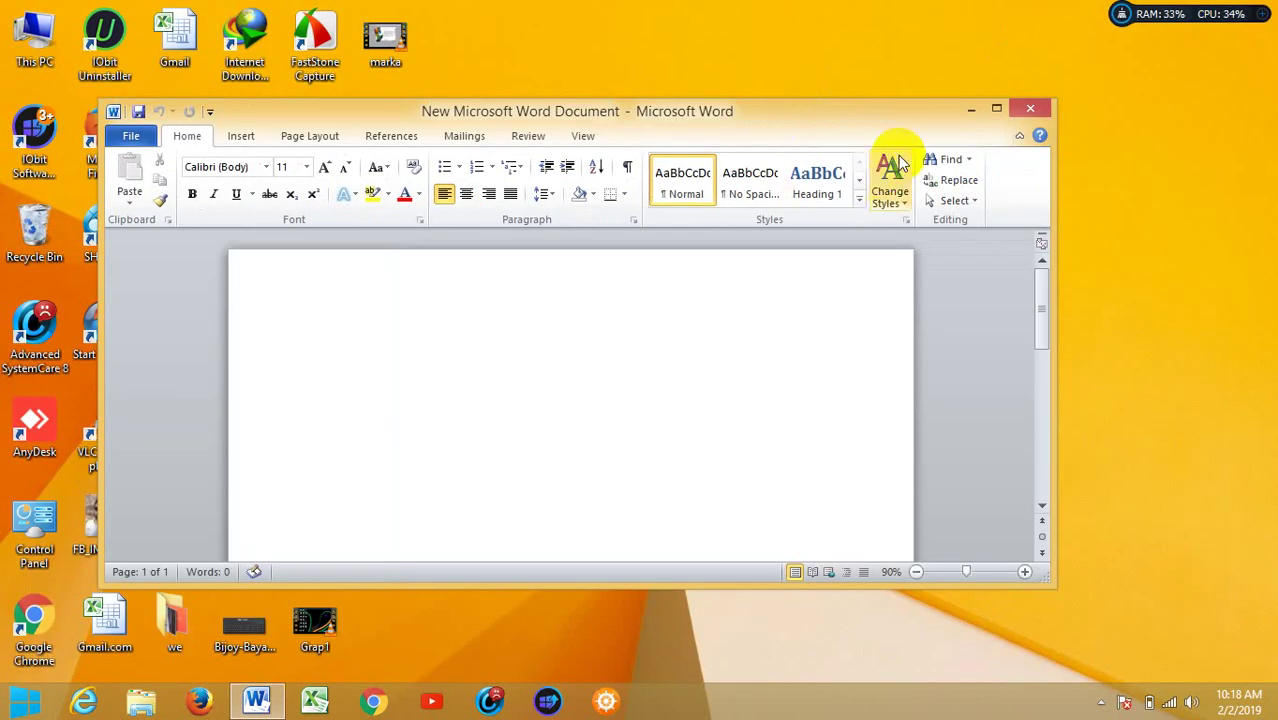
click(997, 108)
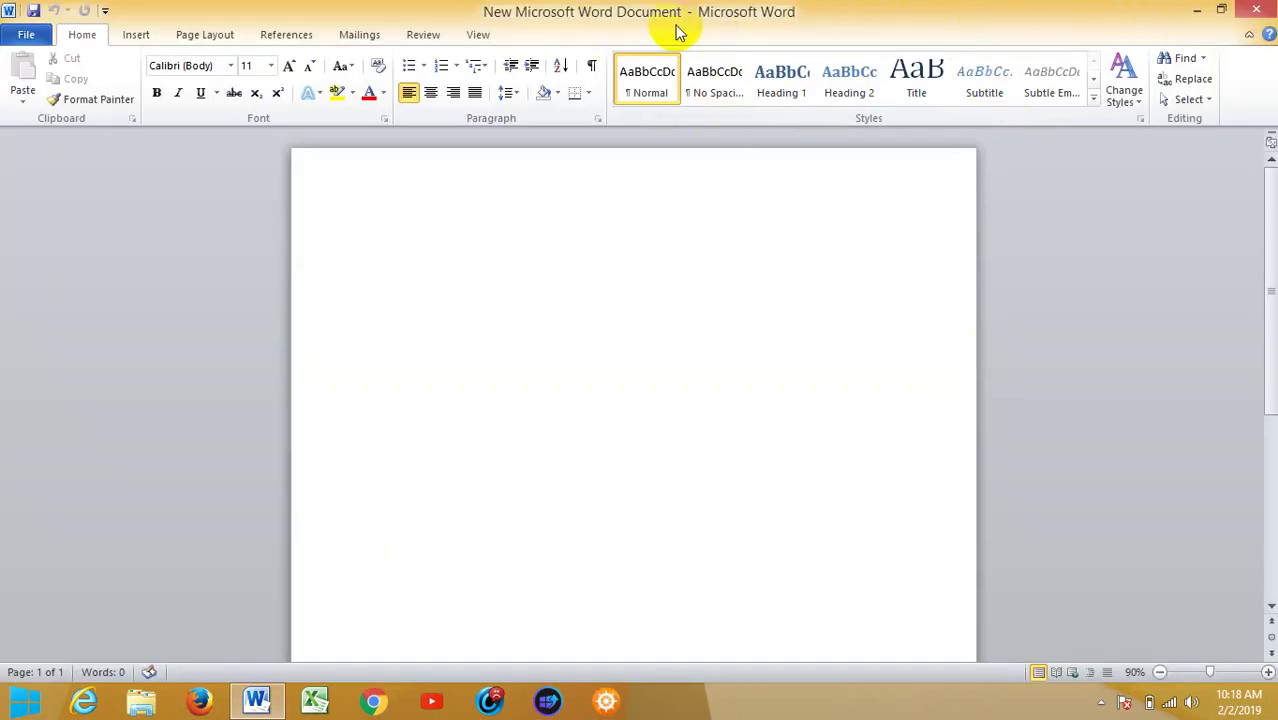
click(1199, 12)
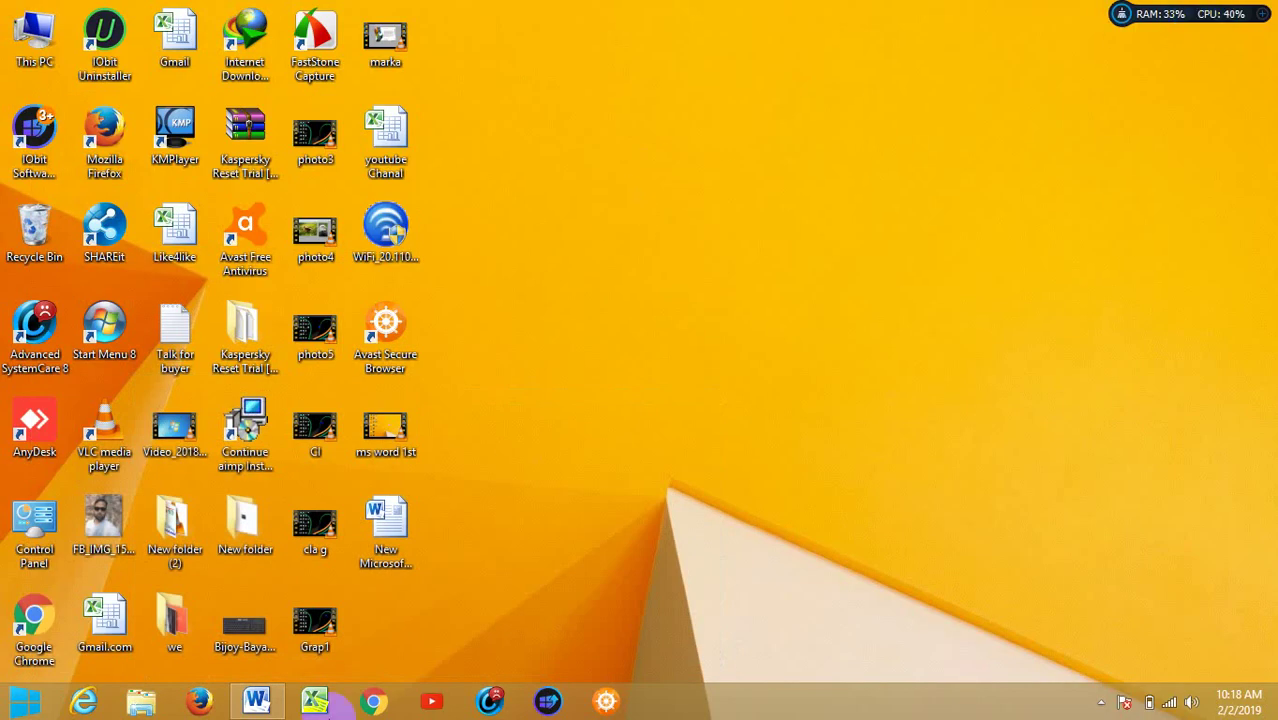
click(255, 703)
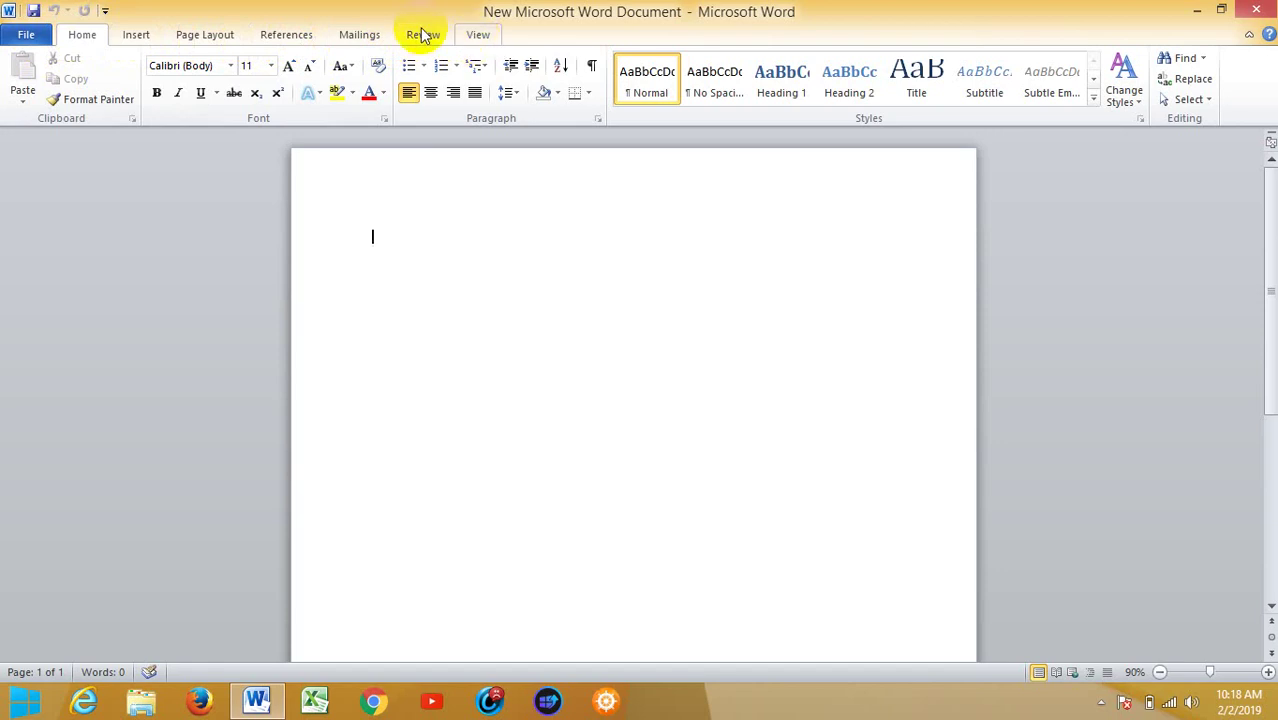
Step: Browse the Insert, Page Layout, References, Mailings, Review and View ribbon tabs, then return to Home
click(128, 40)
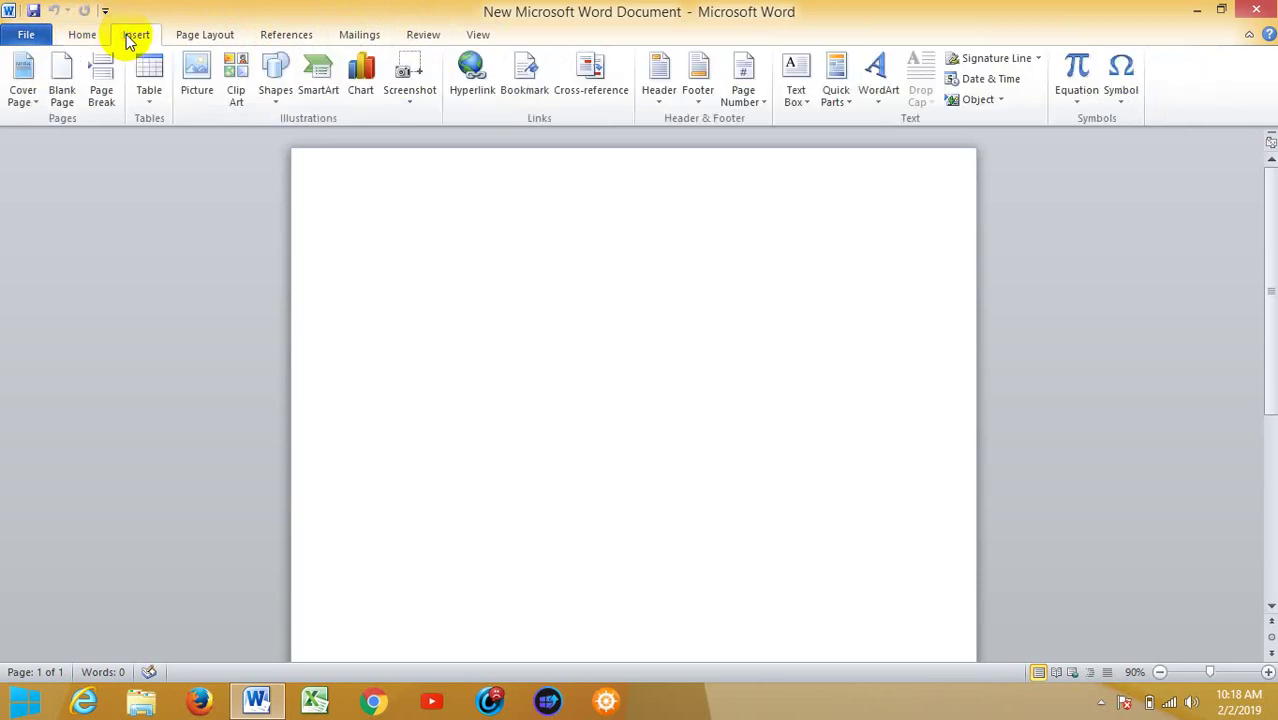
click(196, 42)
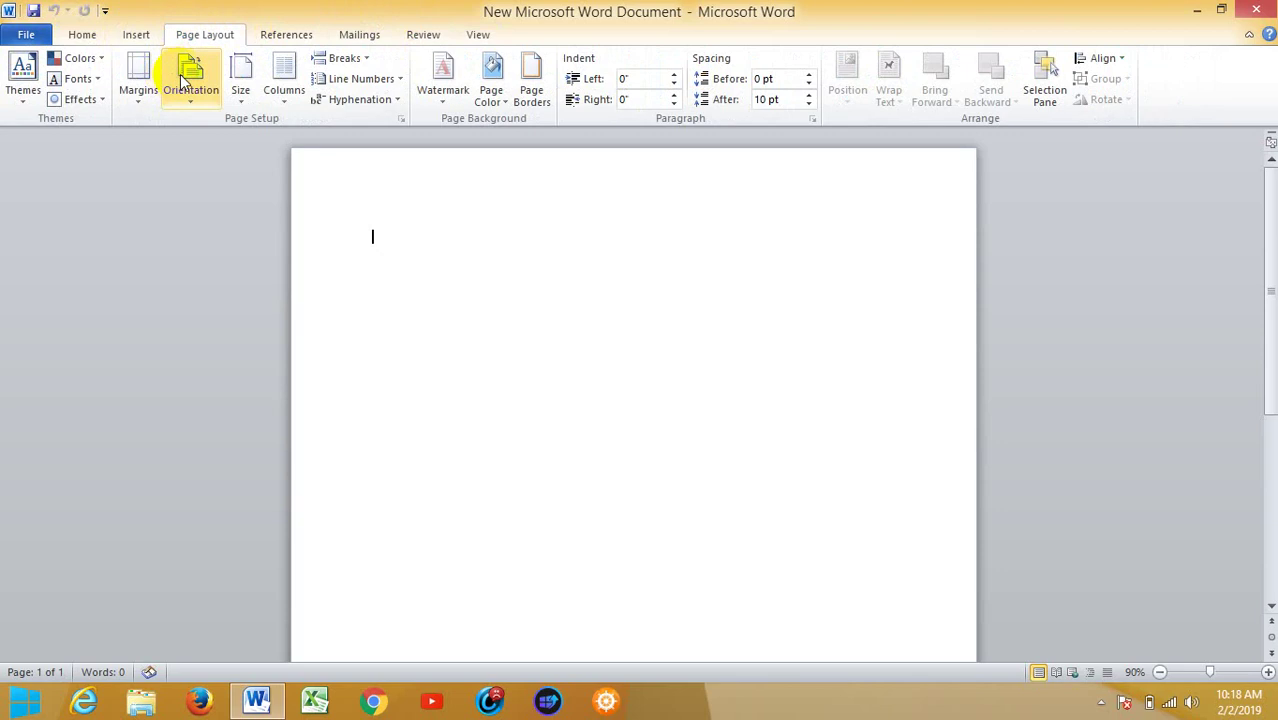
click(300, 38)
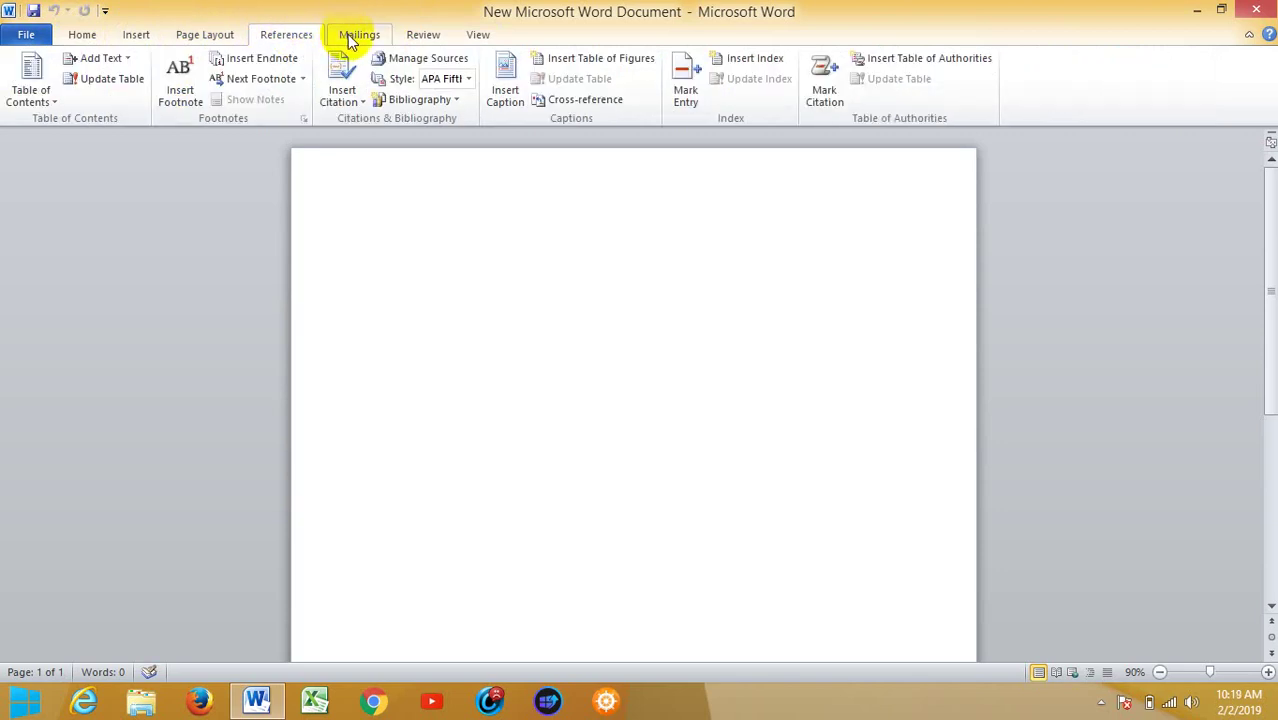
click(348, 34)
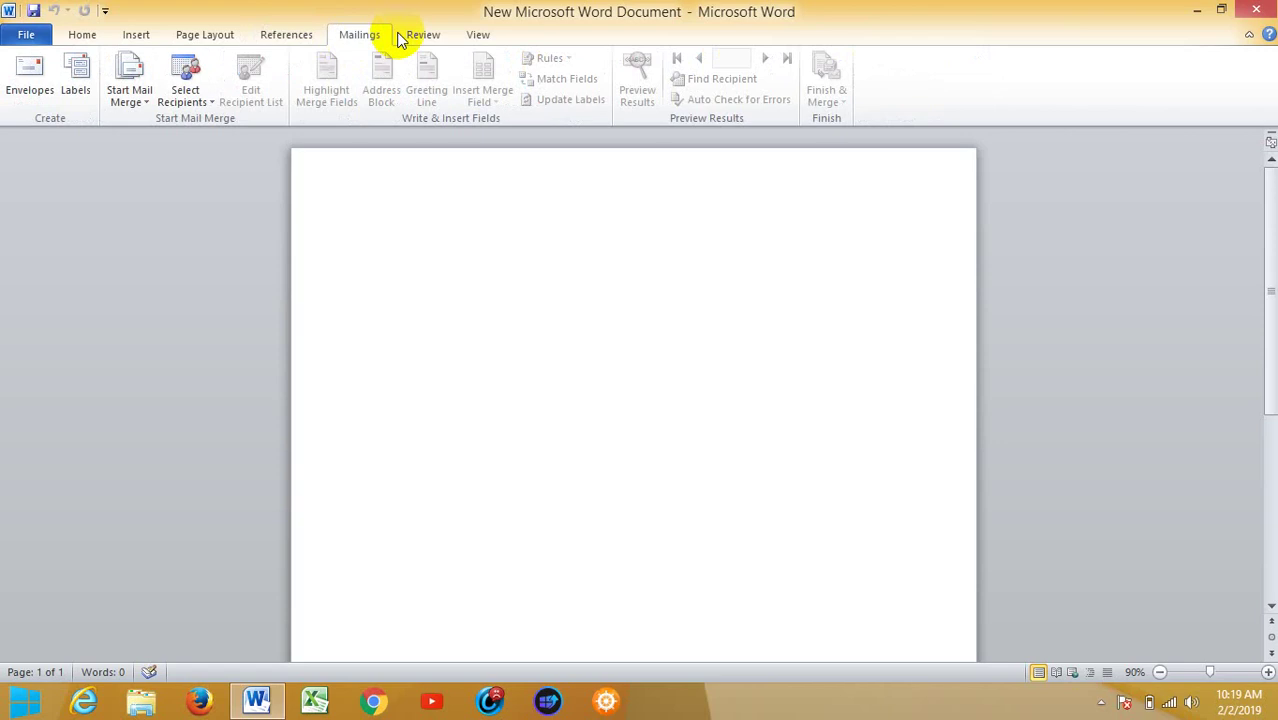
click(433, 40)
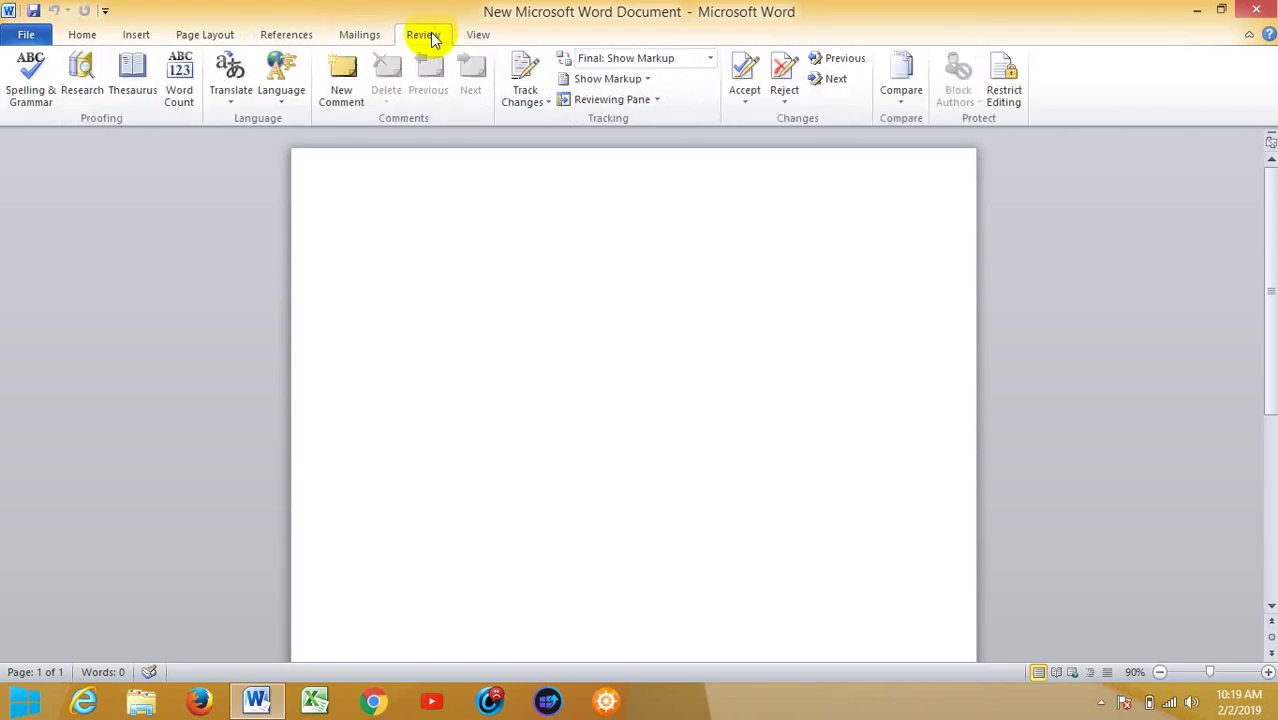
click(477, 37)
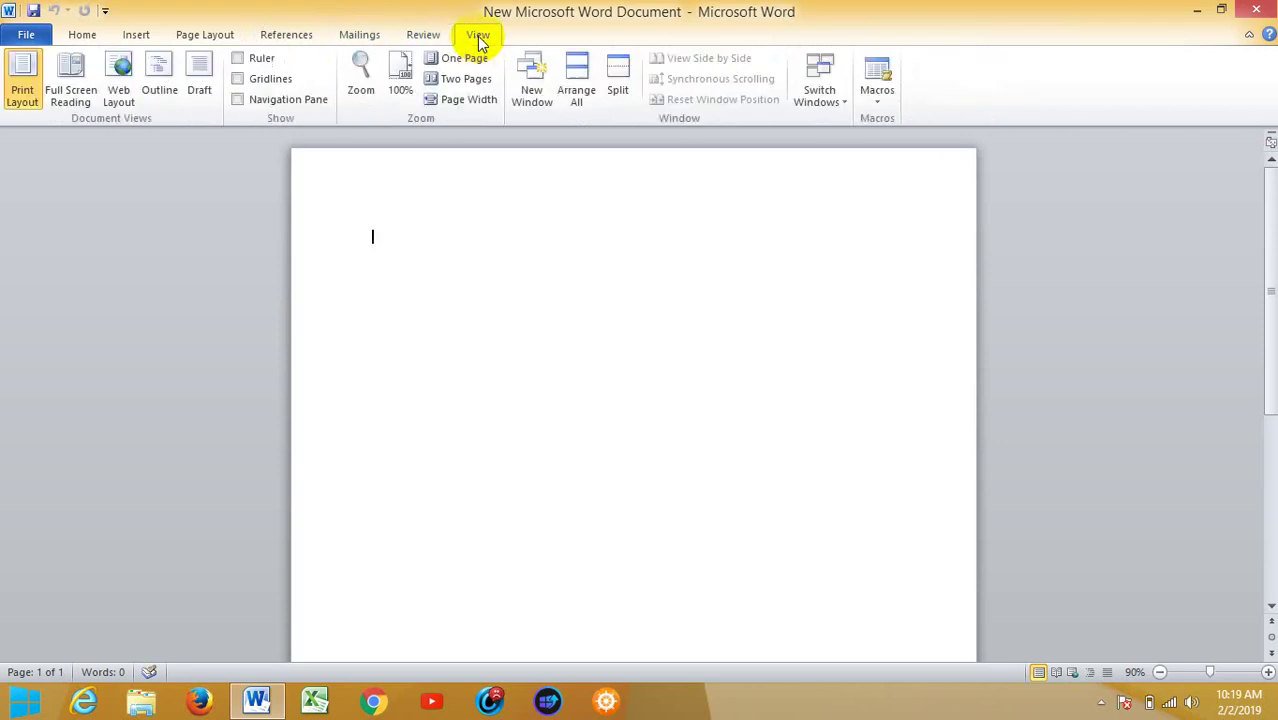
click(80, 42)
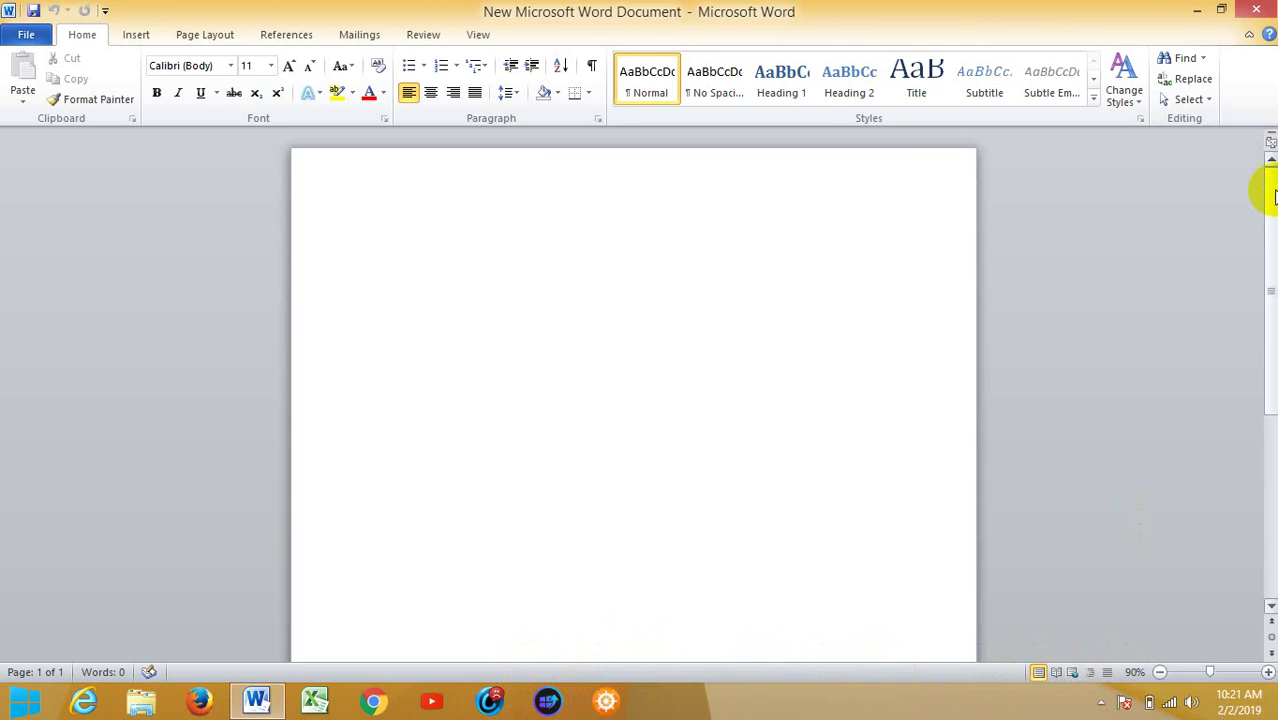
mouse_move(1270, 188)
mouse_down()
mouse_move(1272, 408)
mouse_move(1272, 188)
mouse_up()
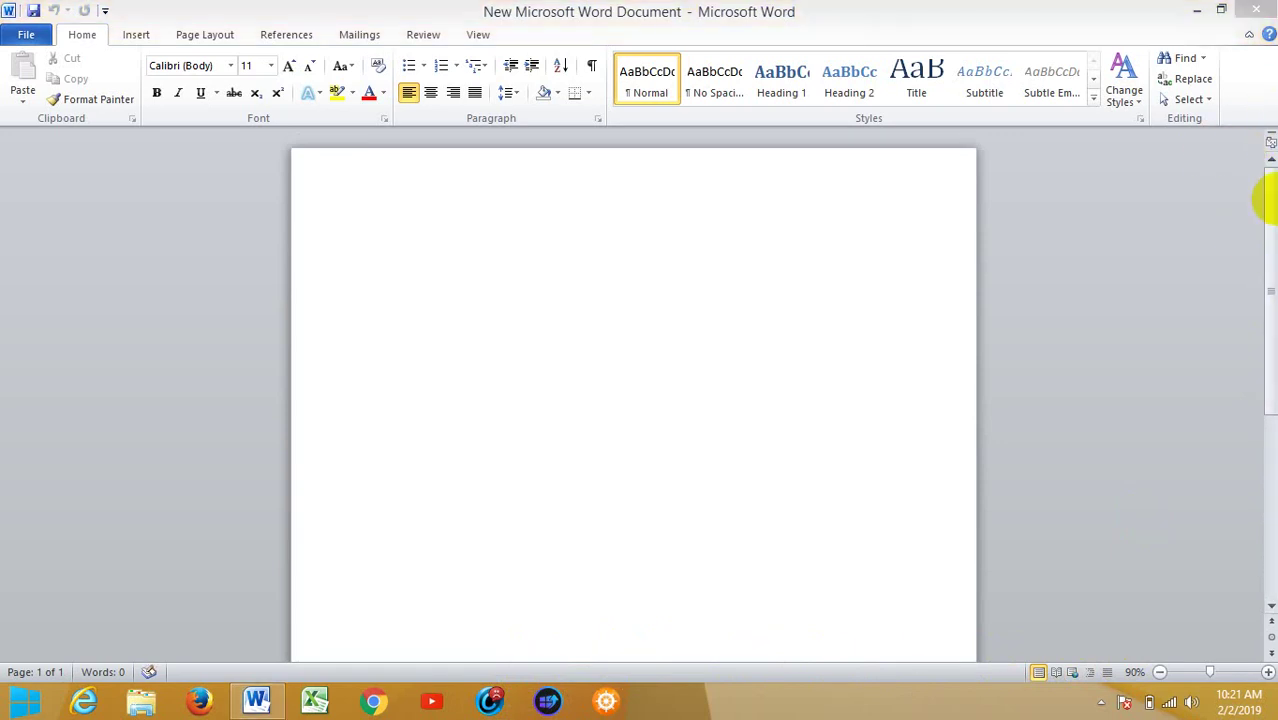
click(1272, 196)
mouse_move(1272, 196)
mouse_down()
mouse_move(1272, 385)
mouse_move(1270, 177)
mouse_up()
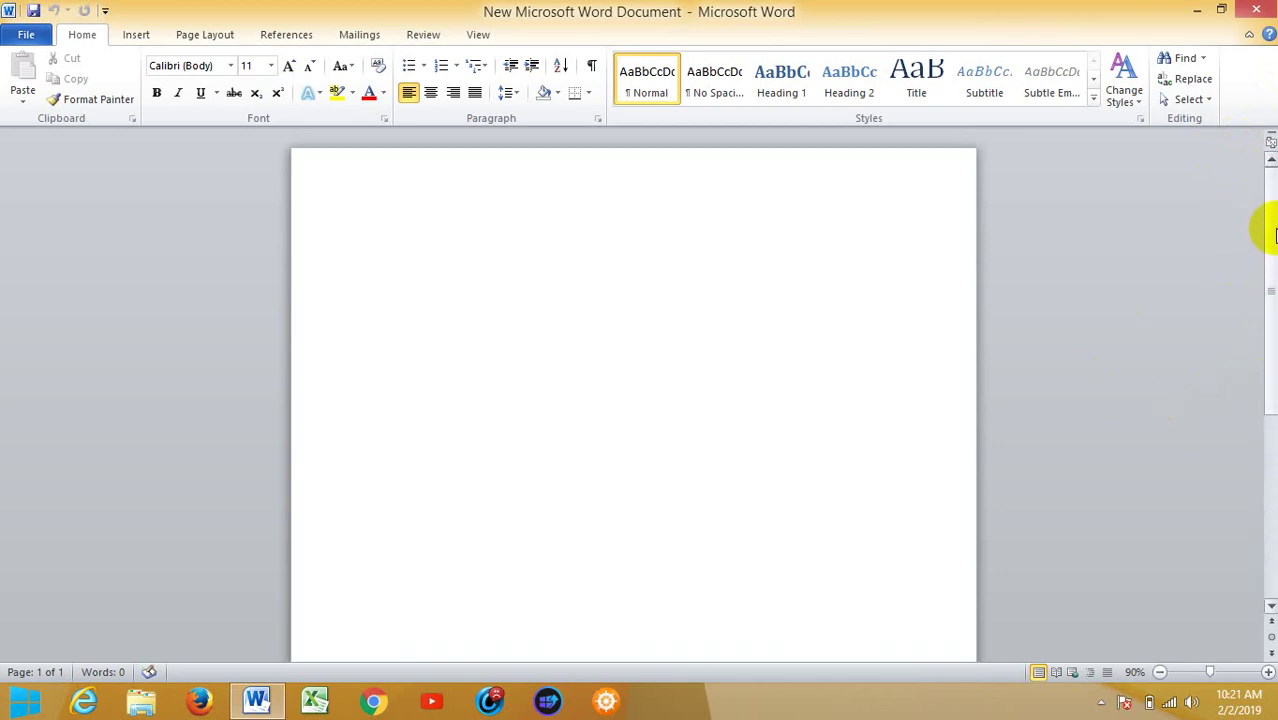
click(1274, 232)
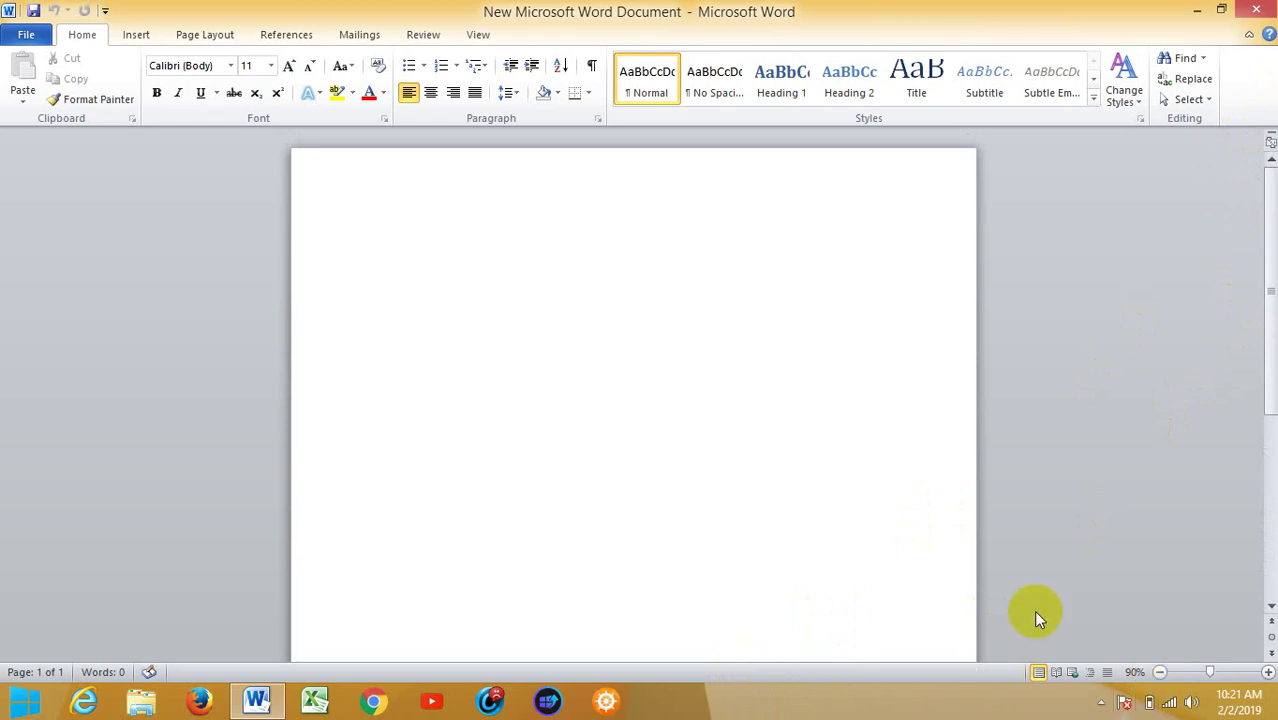
click(1267, 675)
click(1267, 675)
click(1267, 675)
click(1267, 675)
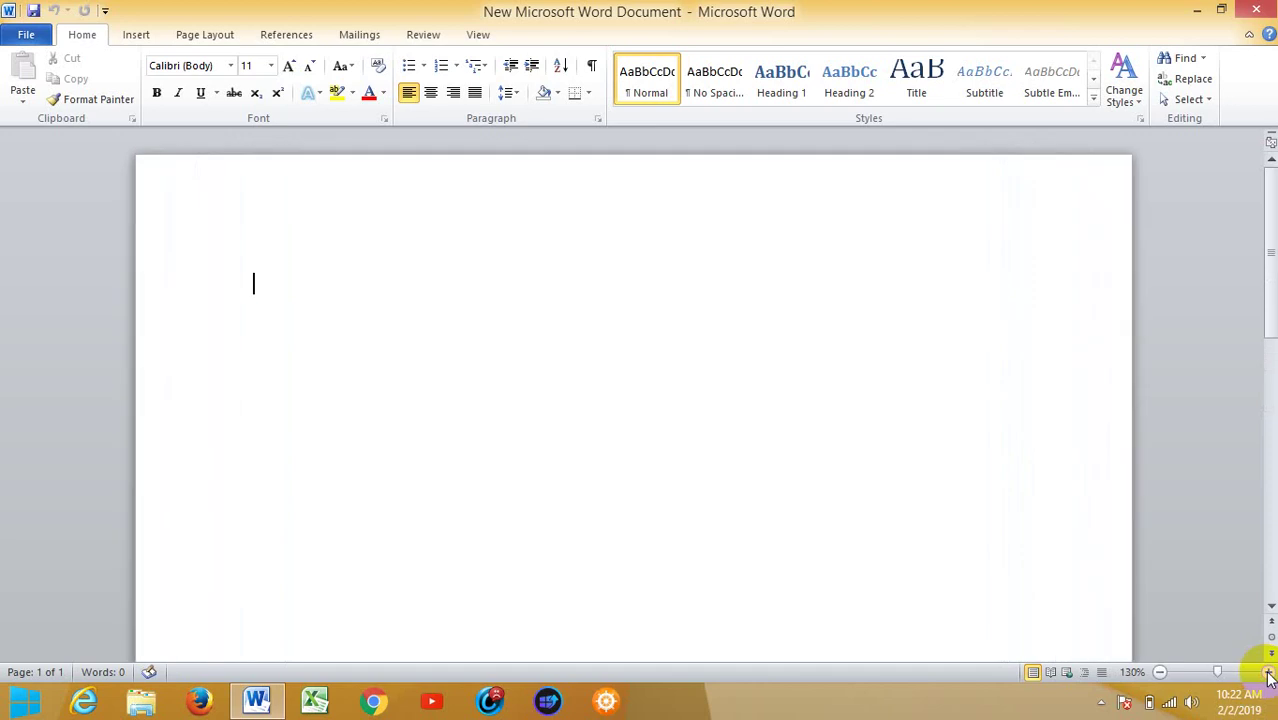
click(1267, 675)
click(1267, 675)
double_click(1267, 675)
click(1267, 675)
click(1267, 675)
click(1267, 675)
click(1267, 675)
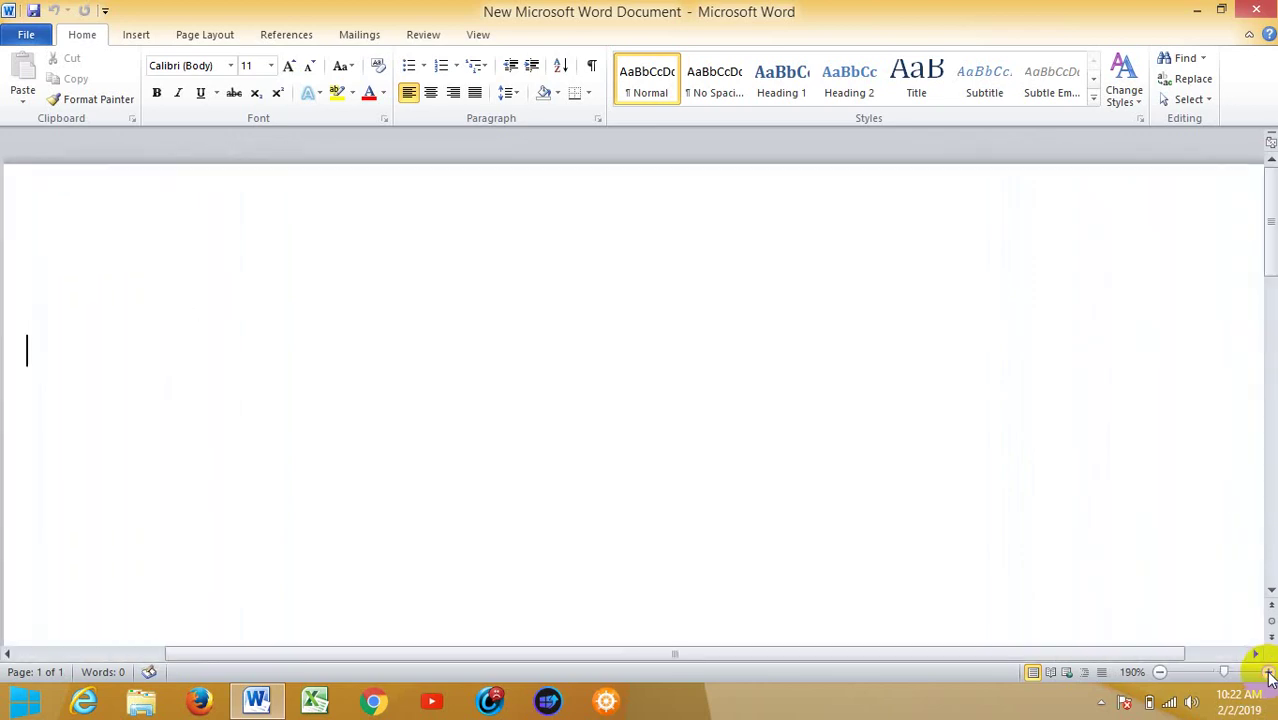
click(1267, 675)
click(1267, 675)
click(1267, 675)
click(1267, 675)
click(1267, 675)
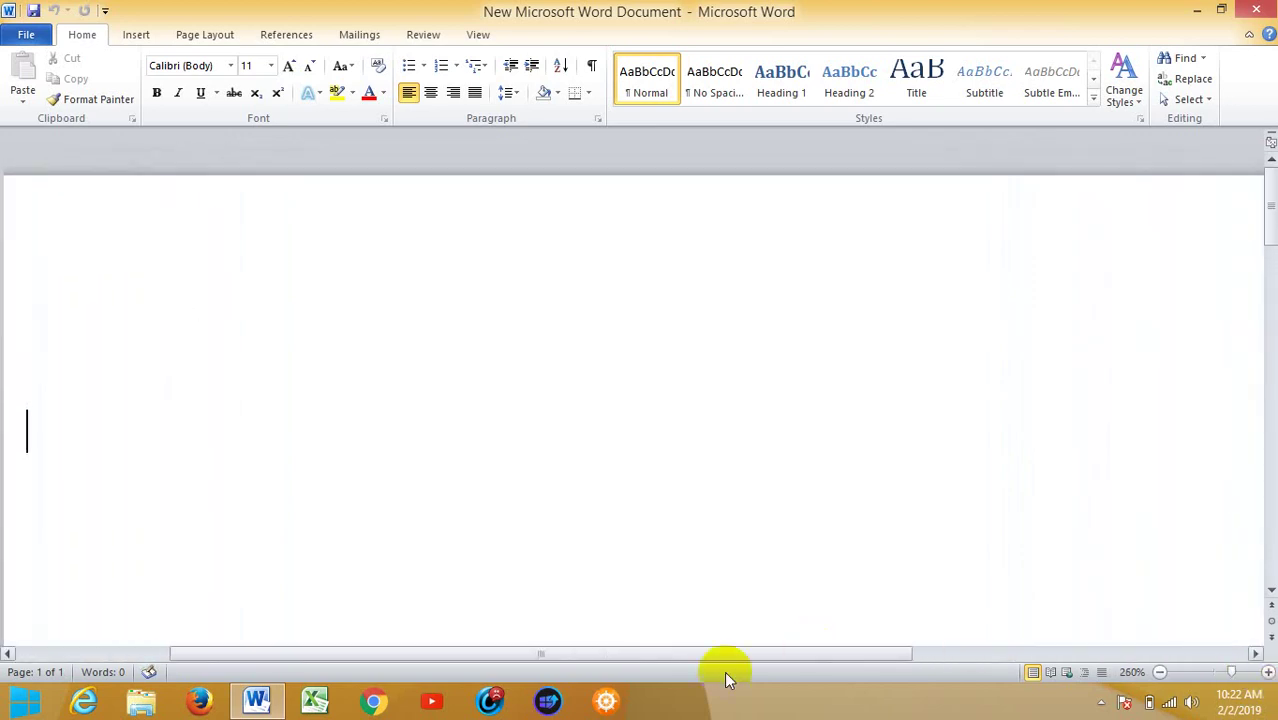
drag(566, 653, 626, 655)
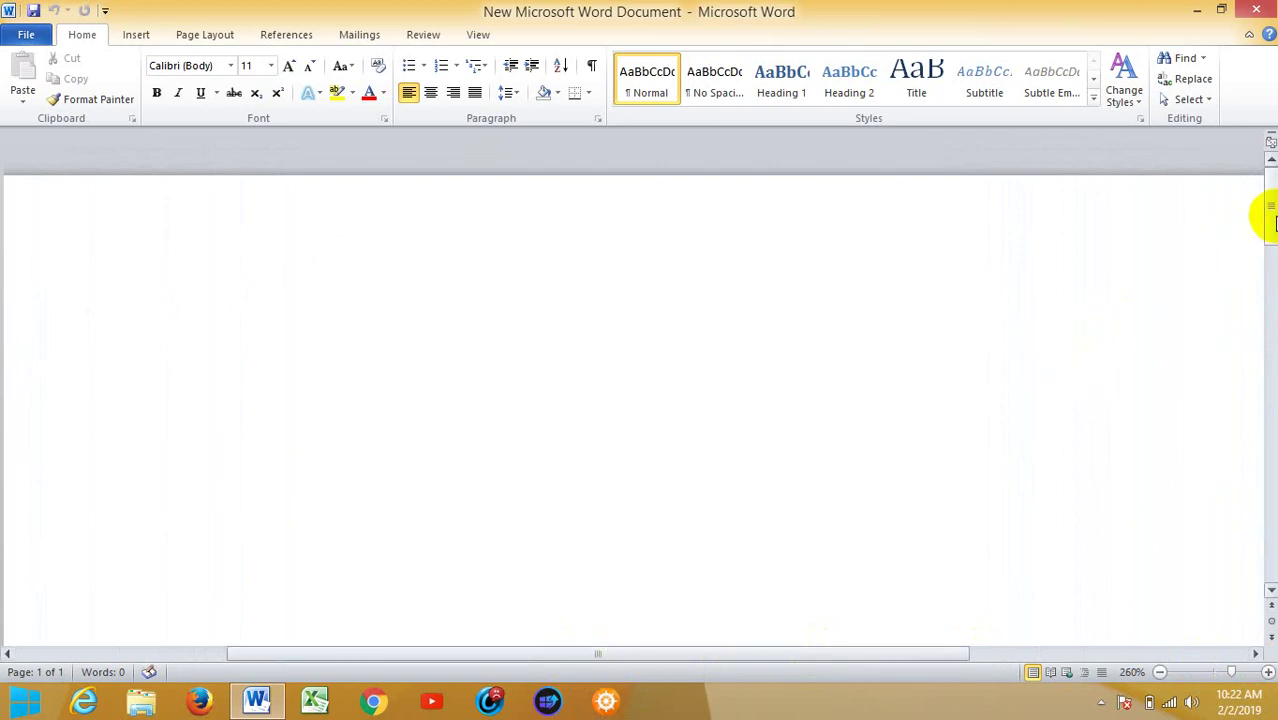
click(1160, 676)
click(1160, 676)
click(1160, 676)
click(1160, 676)
click(1160, 676)
click(1161, 676)
click(1162, 677)
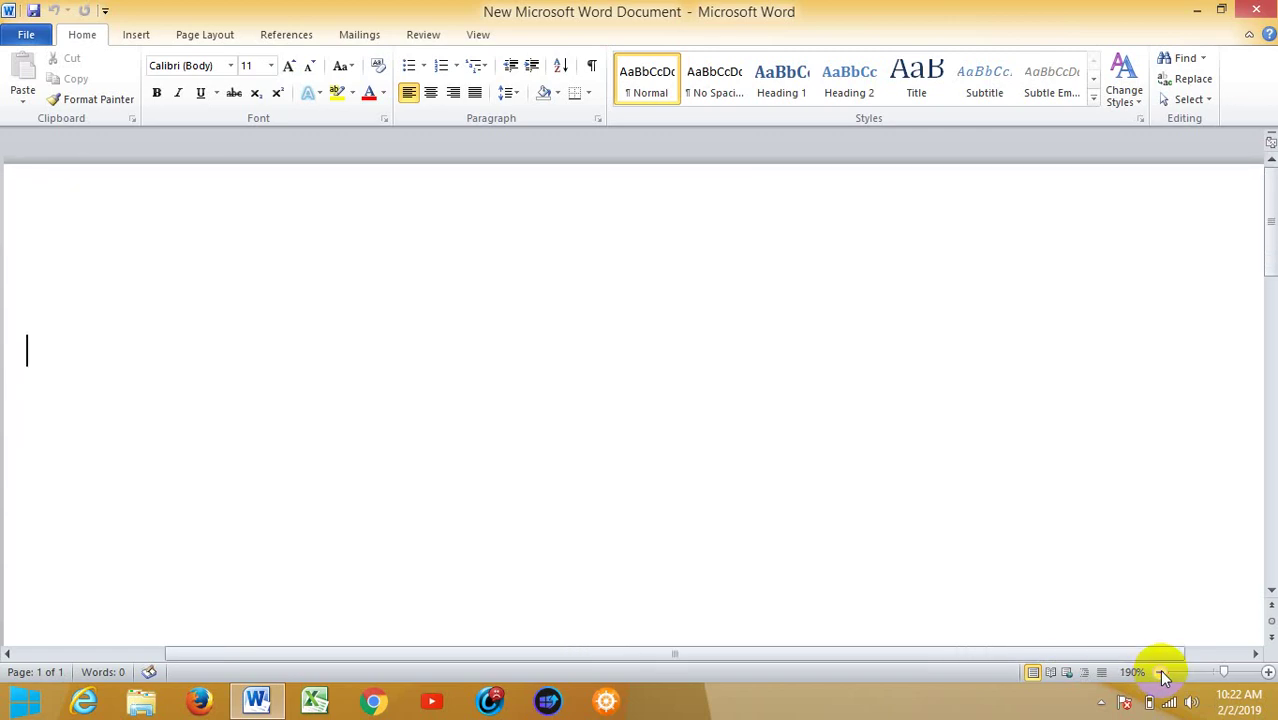
click(1161, 676)
click(1161, 676)
click(1161, 676)
click(1161, 676)
click(1161, 676)
click(1161, 676)
click(1161, 676)
click(1161, 676)
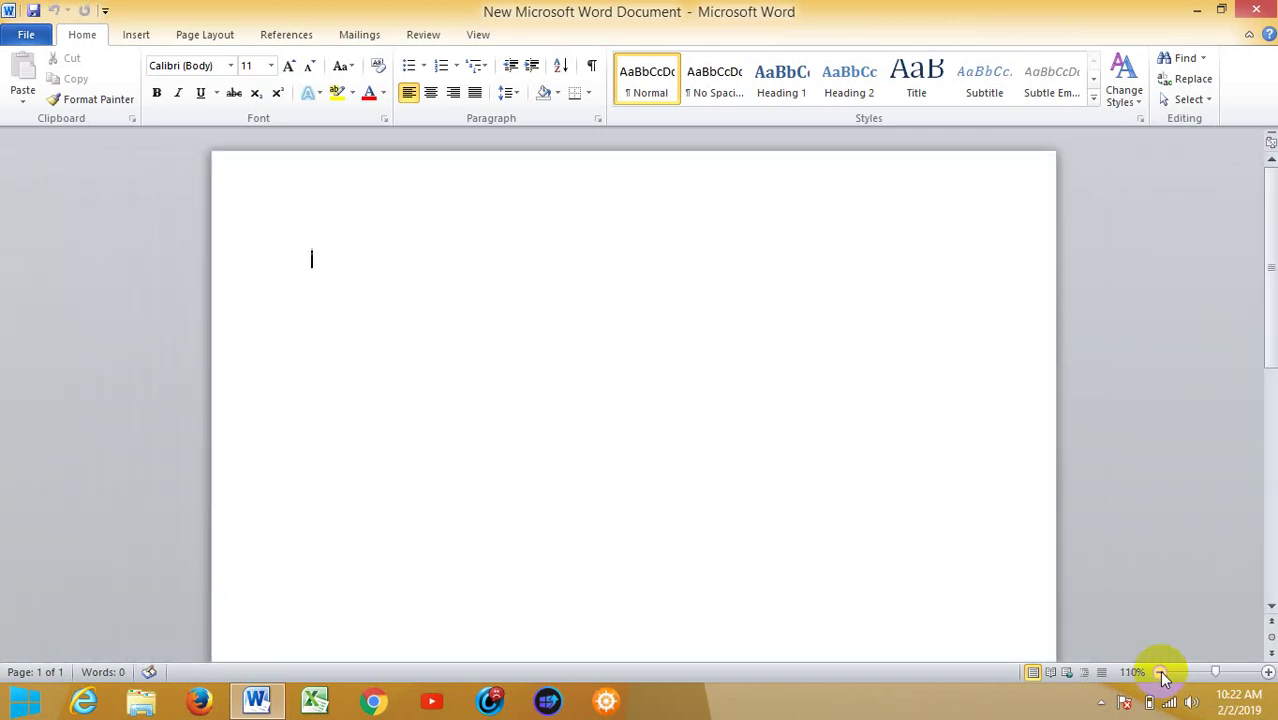
click(1161, 676)
click(1161, 676)
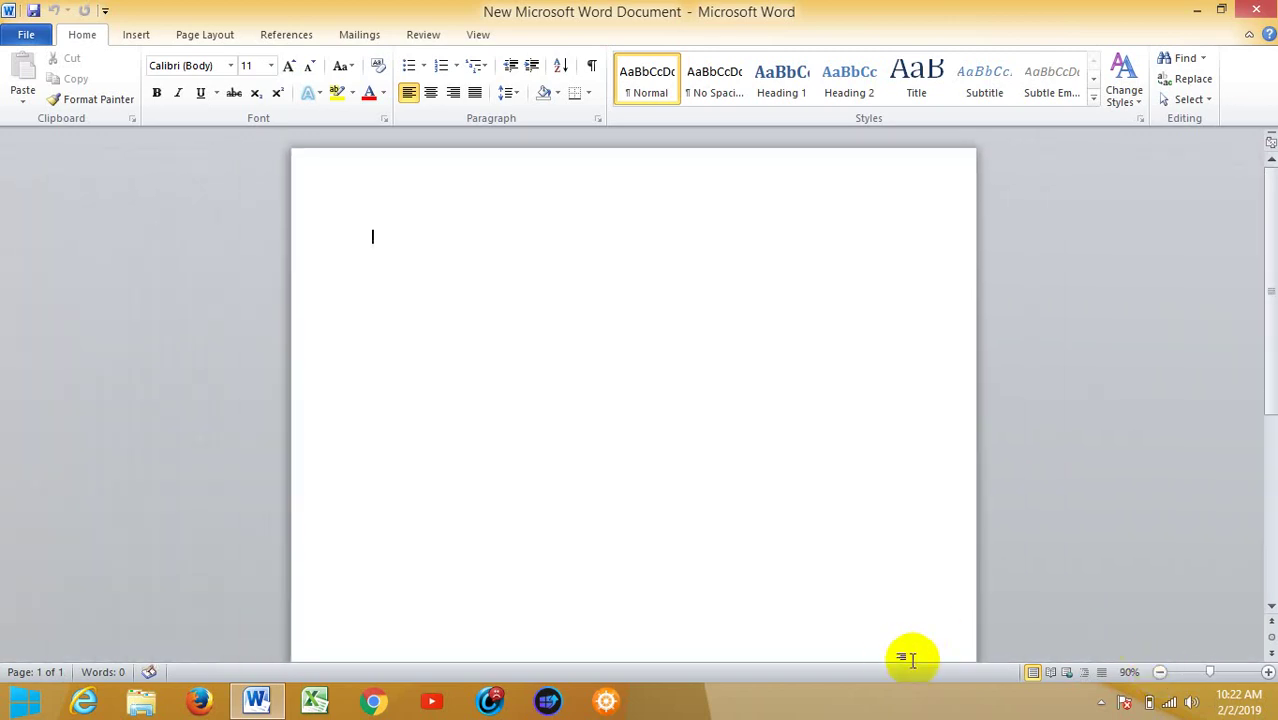